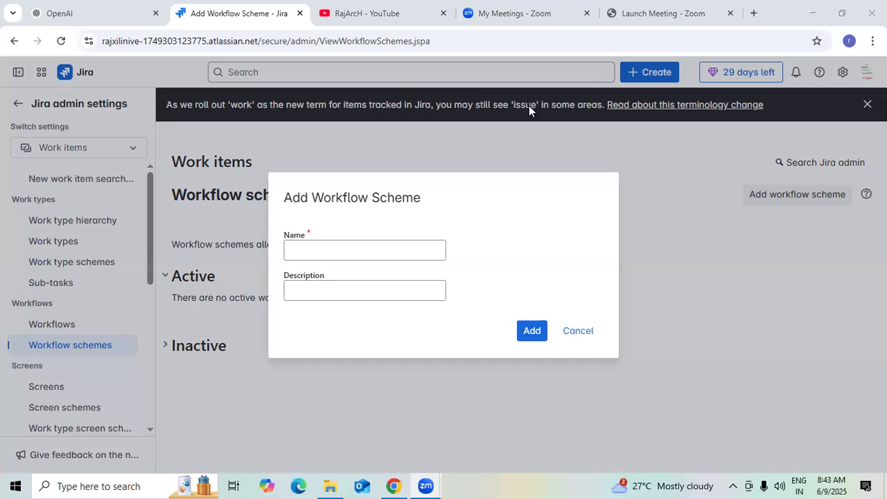
- Create a workflow scheme named "code test" with the description "code need to be tested by the team to evaluate the qulaity followed by any errors"
click(349, 245)
text(code test)
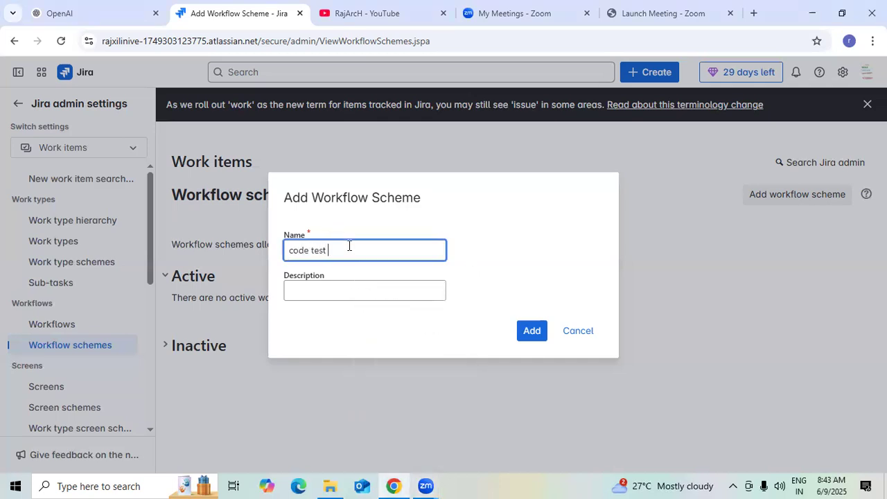
click(335, 286)
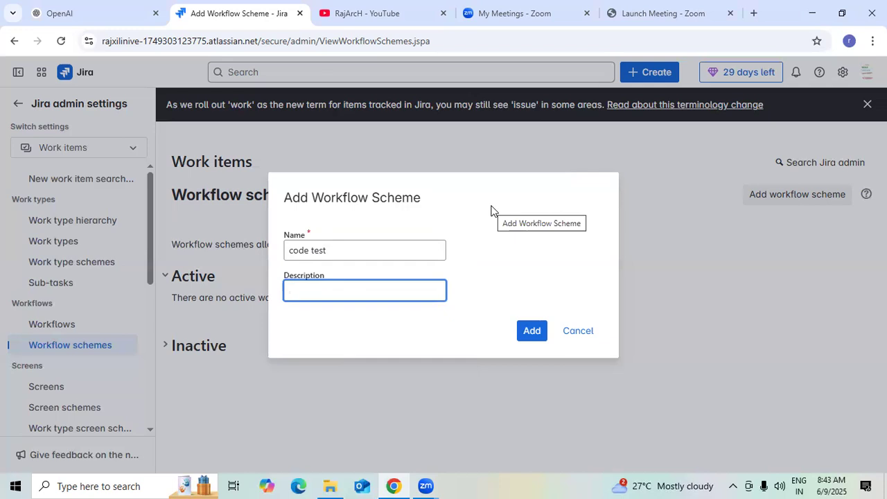
text(code )
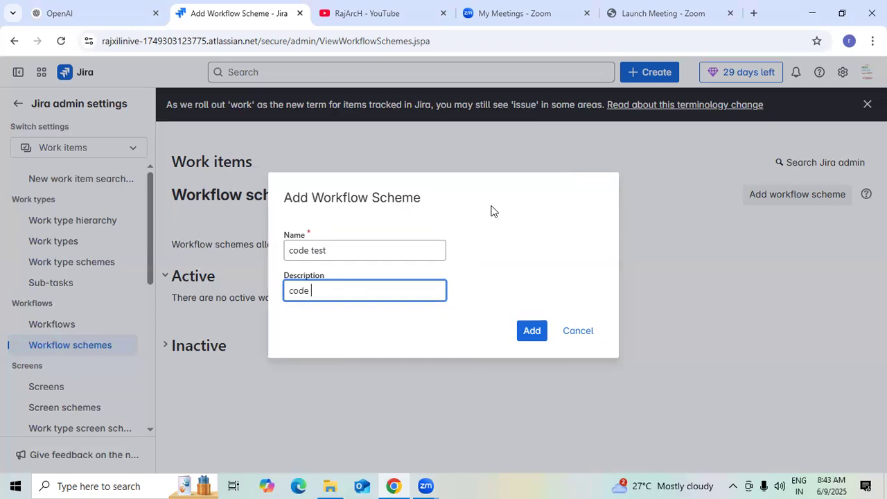
text(need to be )
text(etsted)
key(BackSpace)
key(BackSpace)
key(BackSpace)
key(BackSpace)
key(BackSpace)
key(BackSpace)
key(BackSpace)
text(tested)
key(BackSpace)
key(BackSpace)
key(BackSpace)
key(BackSpace)
text(sted by the )
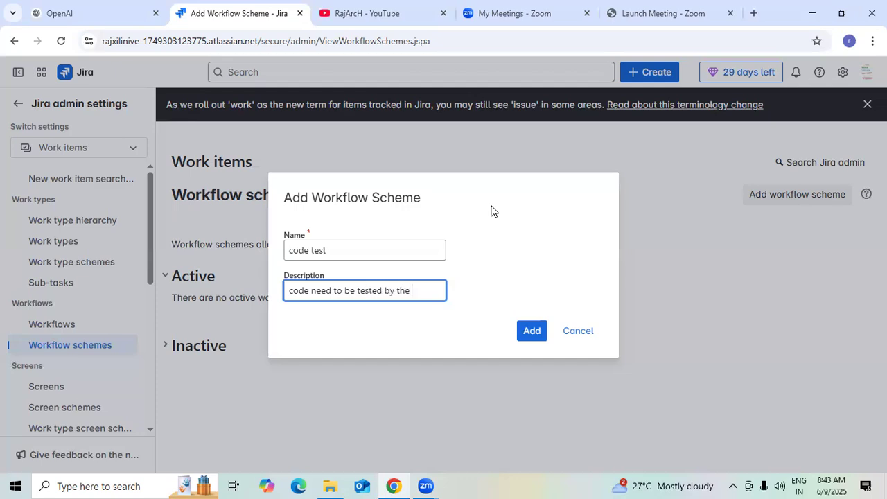
text(team to)
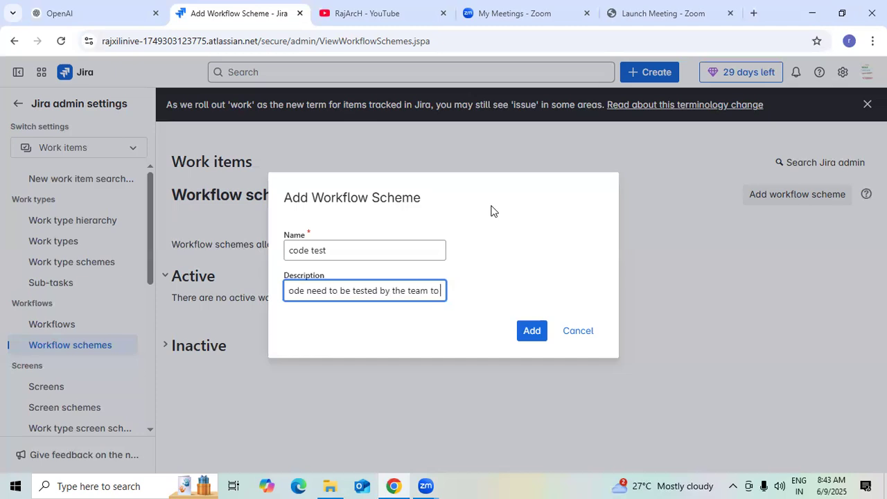
text( evaluate the qulaity follo)
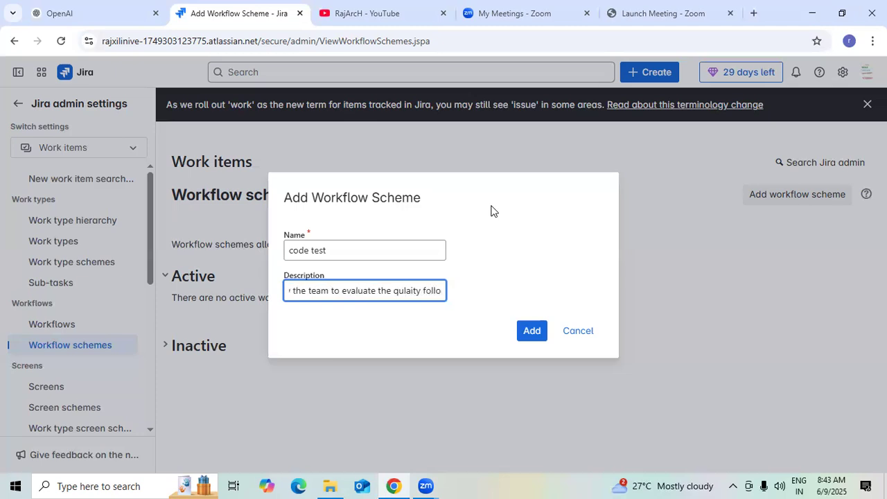
text(wed b)
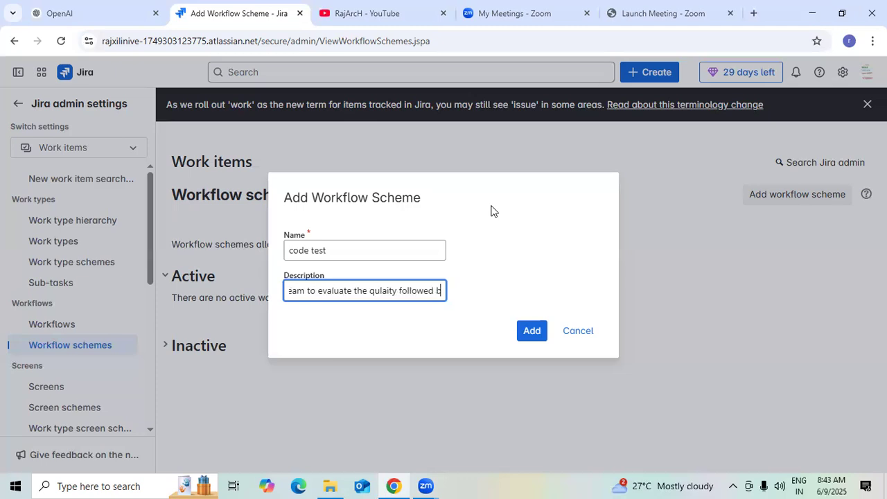
text(y any)
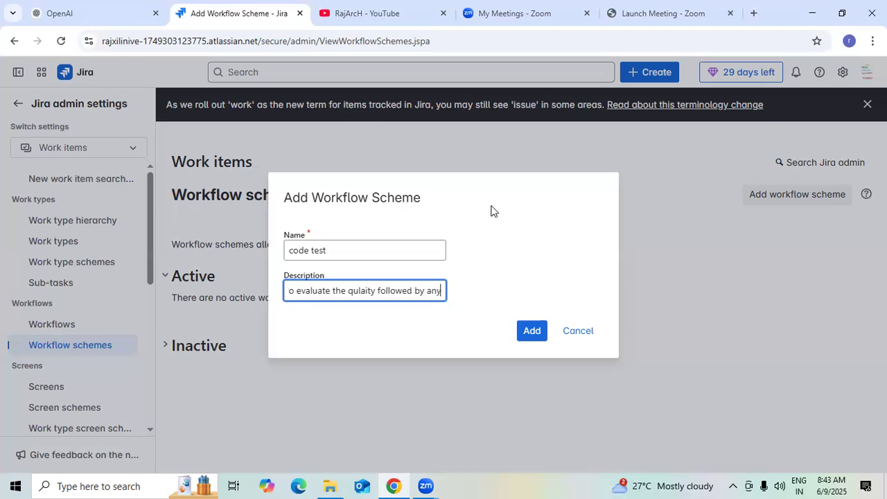
text( errors)
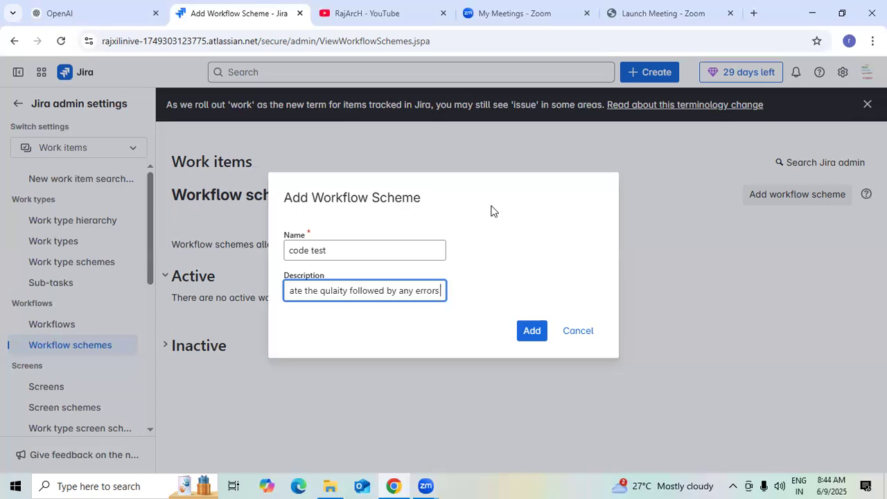
click(532, 331)
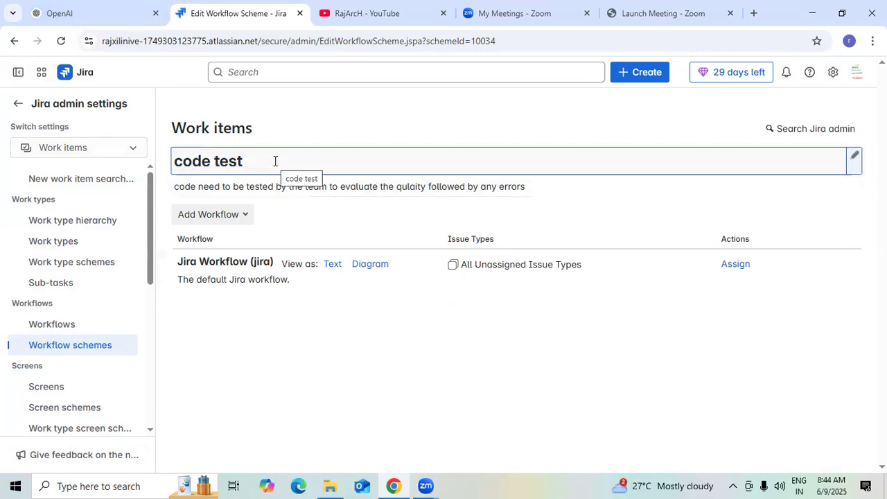
- Add the existing Builds Workflow to the code test scheme and assign it to the Story issue type
click(245, 222)
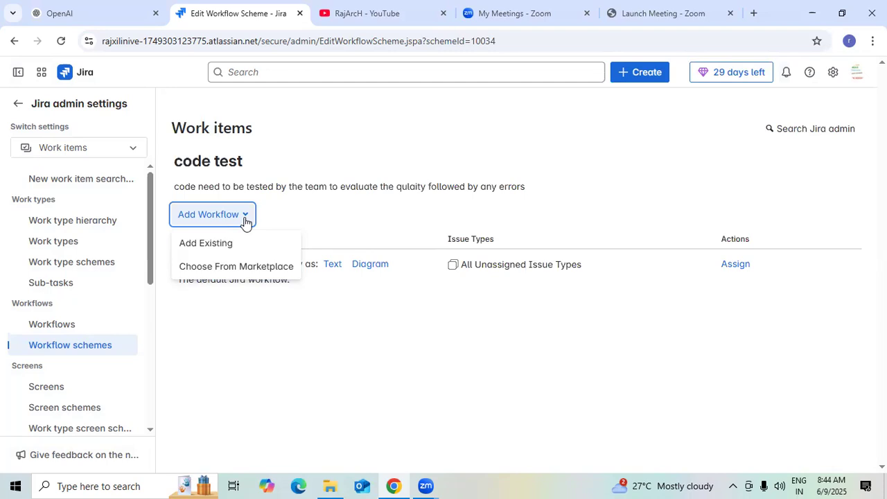
click(222, 252)
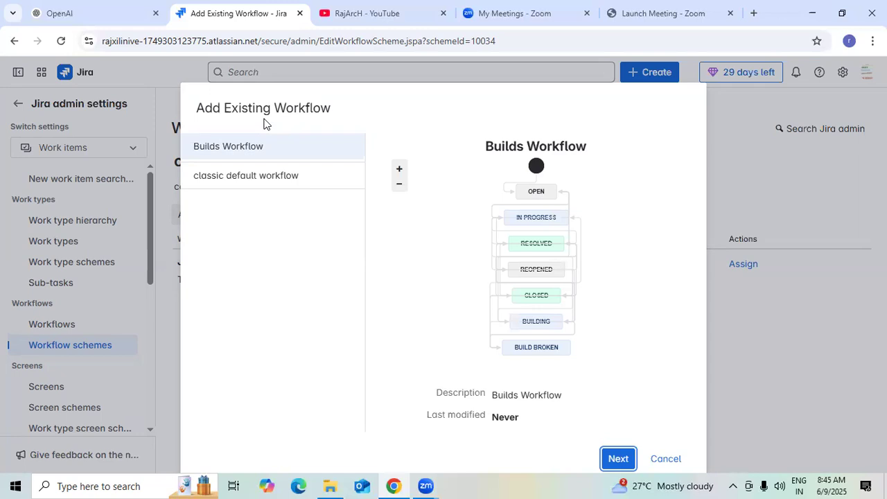
click(250, 181)
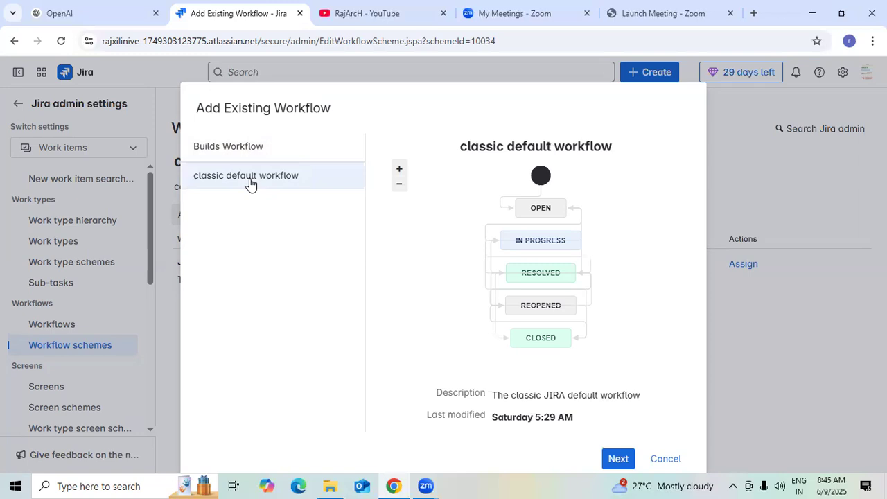
click(237, 156)
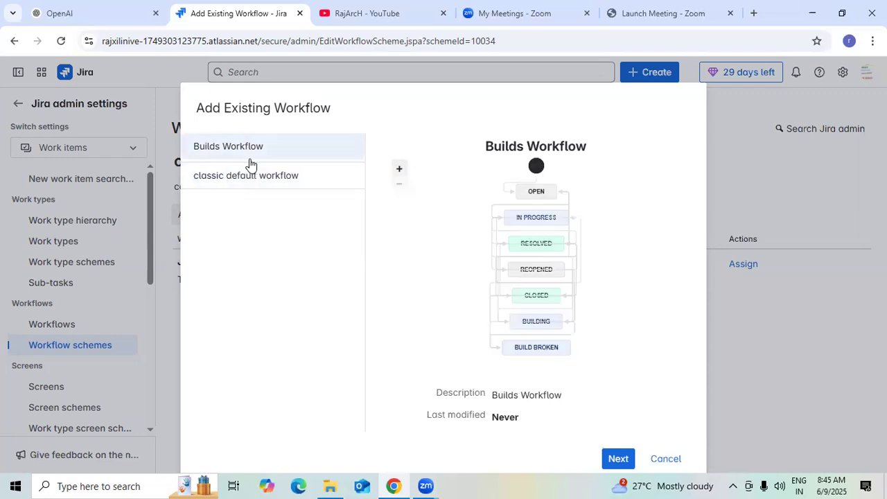
click(620, 464)
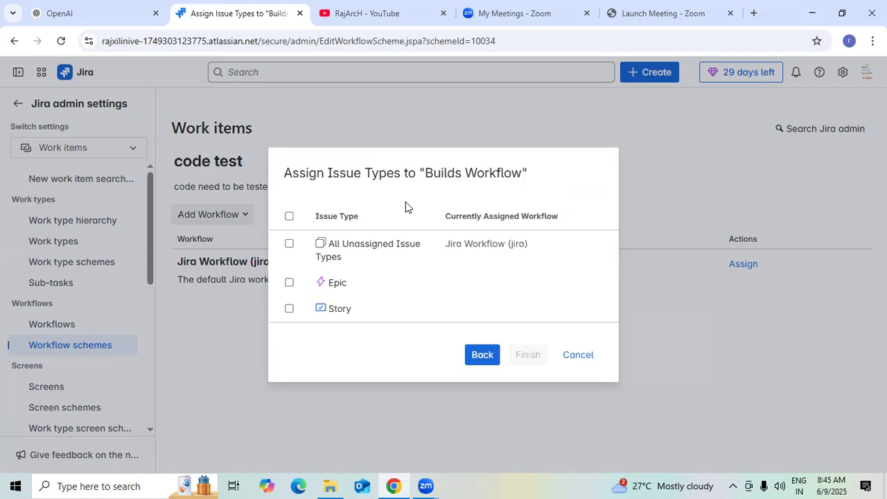
click(289, 308)
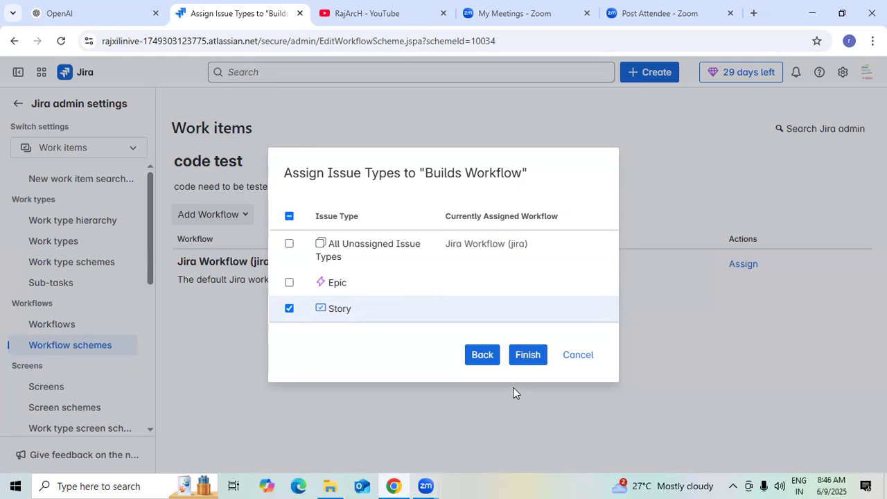
click(526, 360)
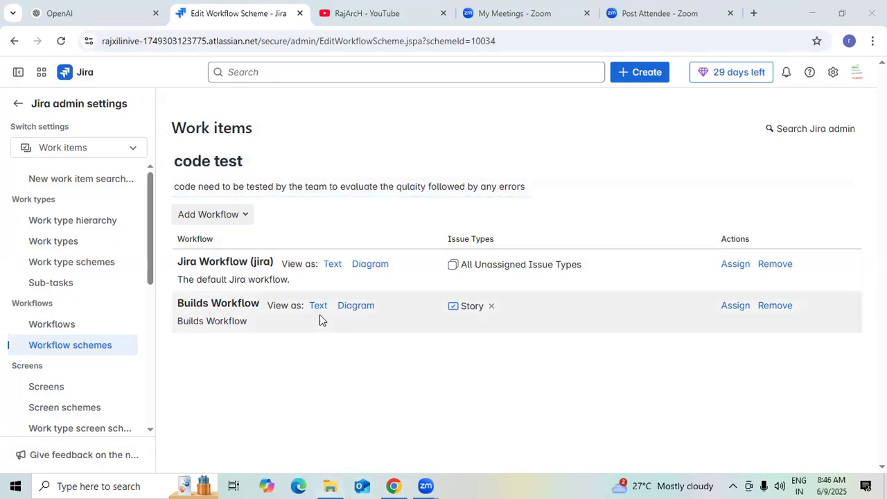
- View the Builds Workflow as an enlarged diagram and spread out its Resolved and In Progress statuses to examine the transitions
click(353, 306)
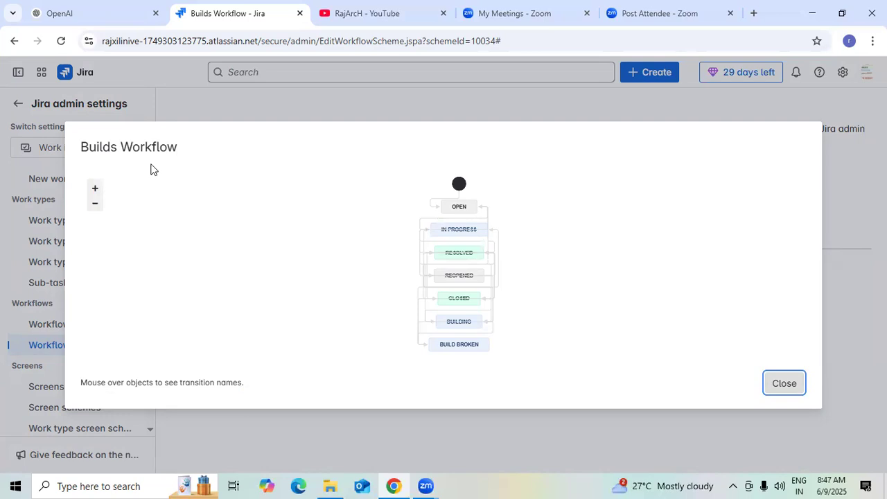
click(96, 189)
click(96, 189)
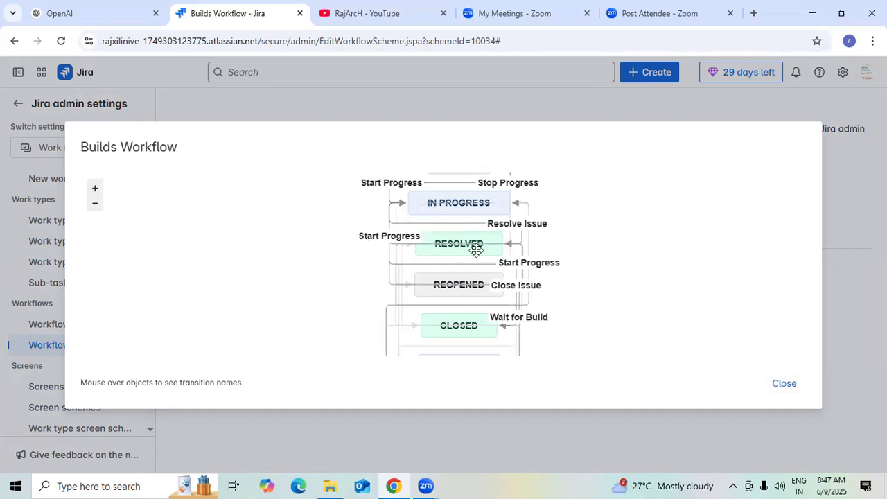
drag(472, 301, 469, 303)
drag(468, 204, 469, 227)
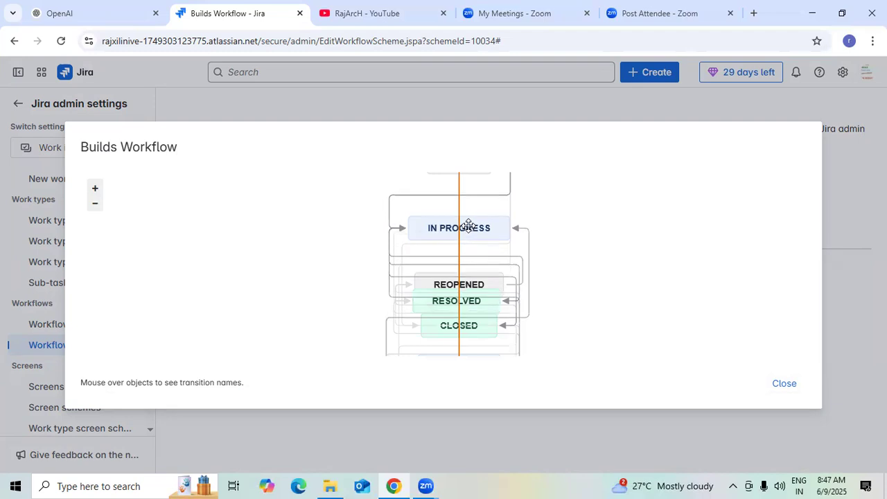
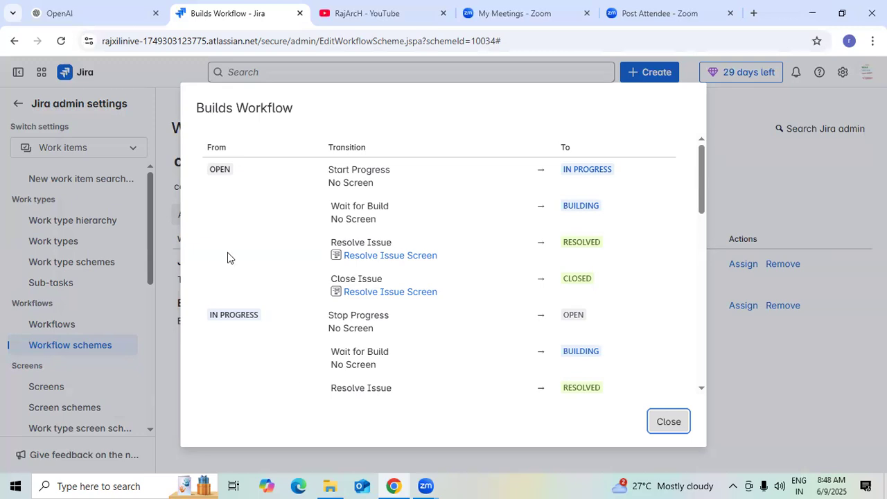
- Examine the text view of the Builds Workflow, reading the transitions from the Open, In Progress and Resolved statuses
click(366, 184)
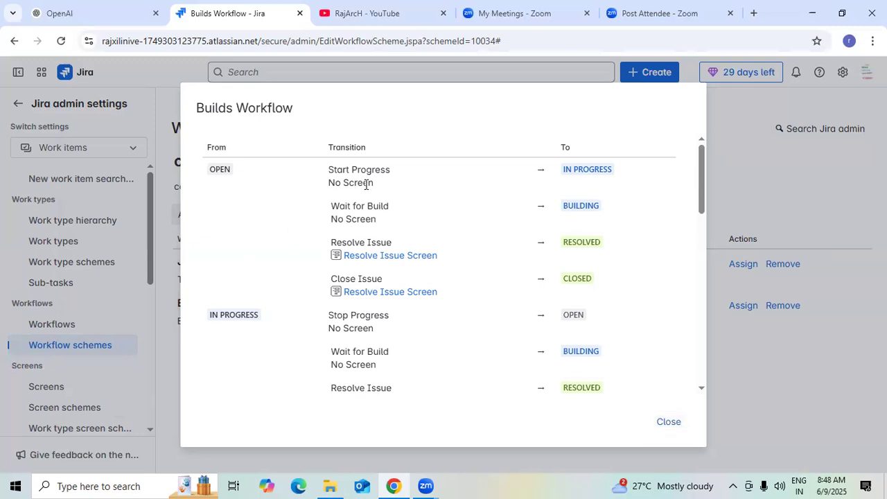
double_click(600, 169)
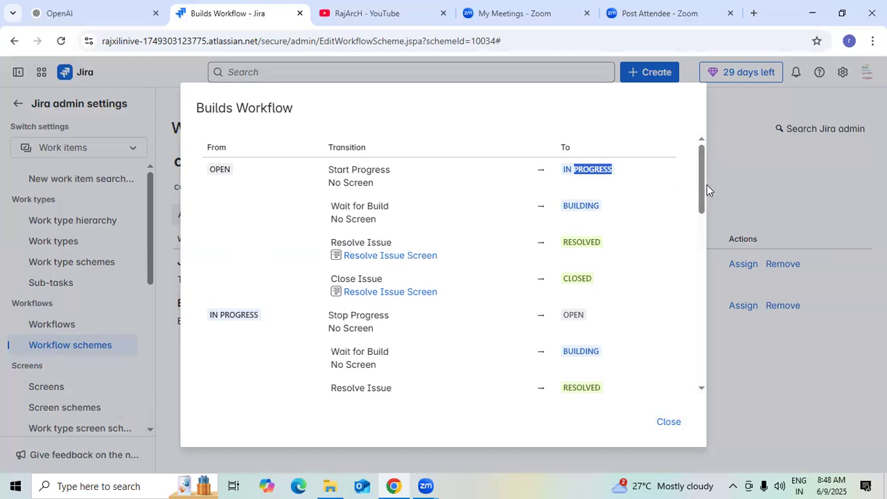
drag(702, 186, 692, 160)
drag(704, 168, 700, 214)
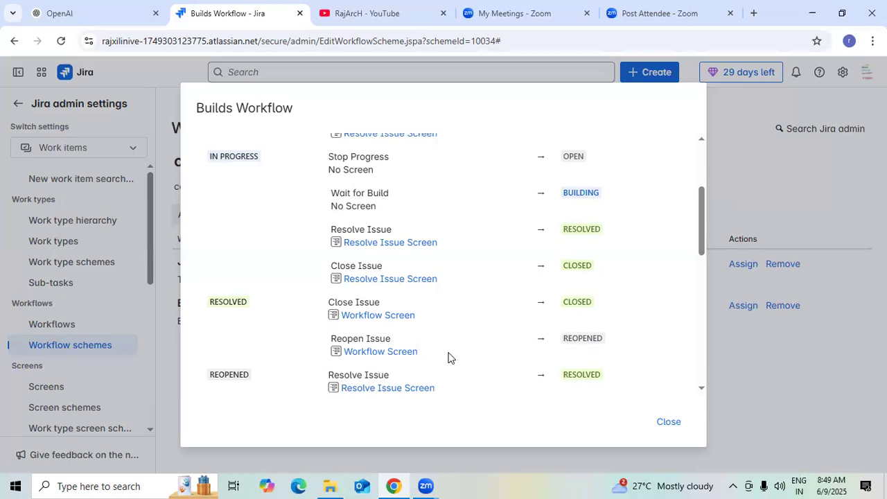
- Open the Workflow Screen used by the Resolved status's Close Issue transition and add the Actual start and Actual end fields
click(380, 318)
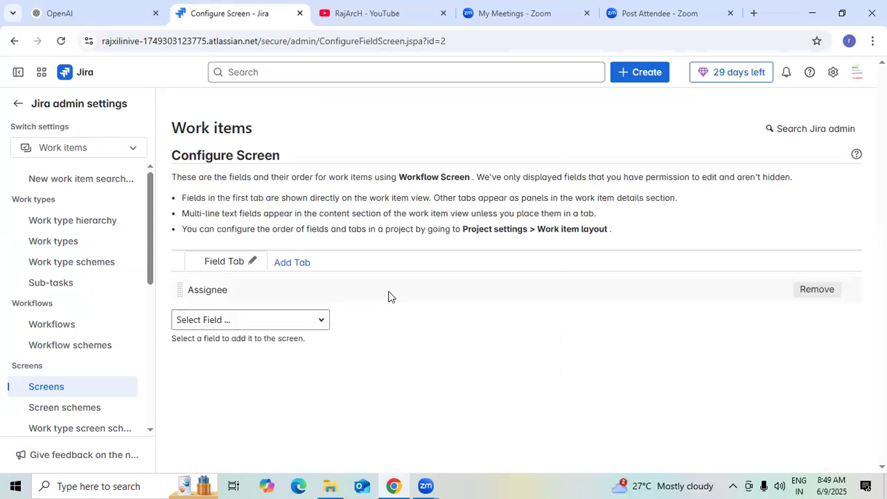
click(318, 324)
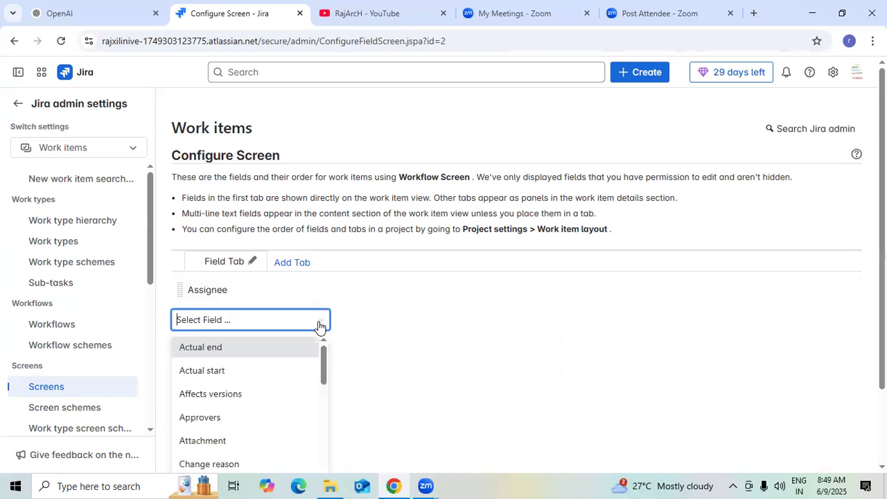
click(255, 371)
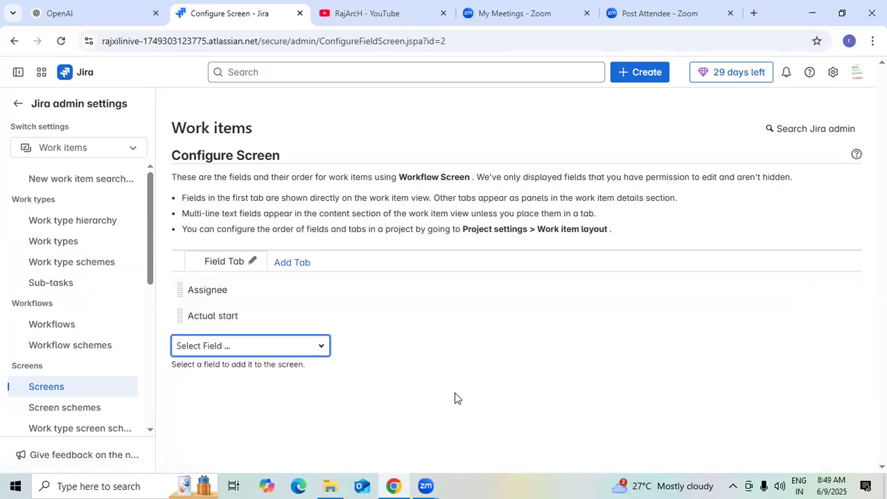
click(317, 343)
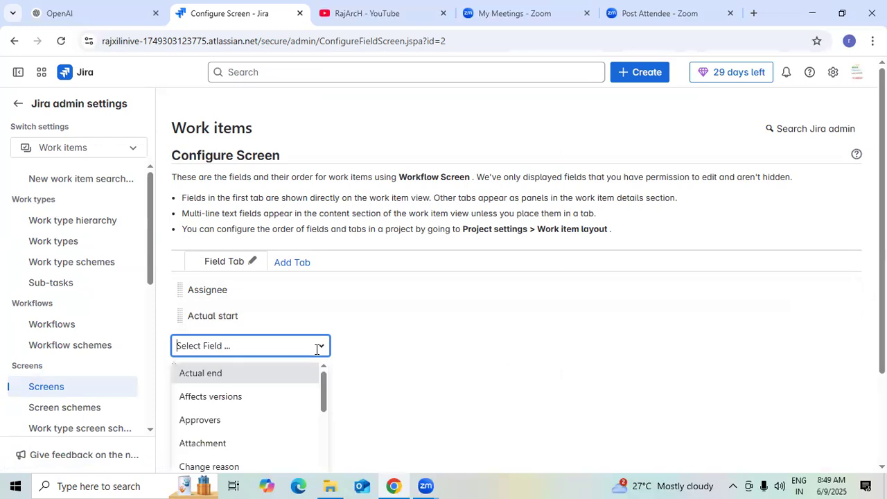
click(232, 378)
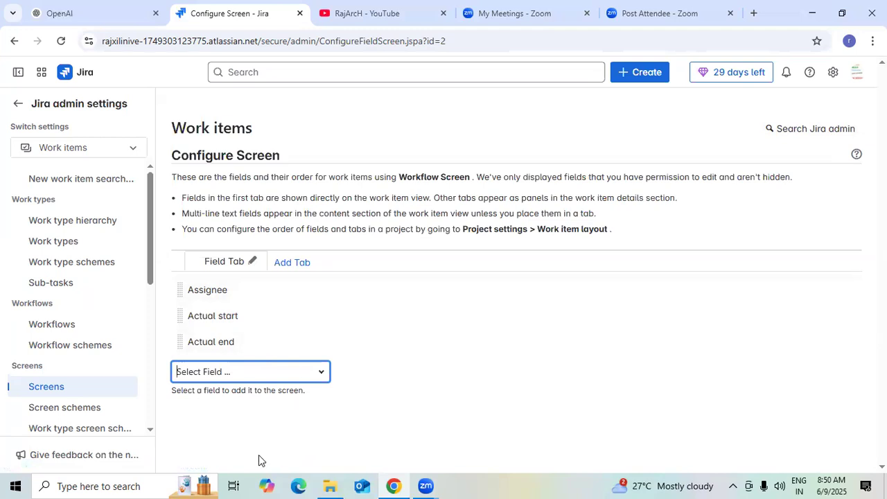
- Look through the screen schemes and the active workflow schemes in the work items settings
click(69, 350)
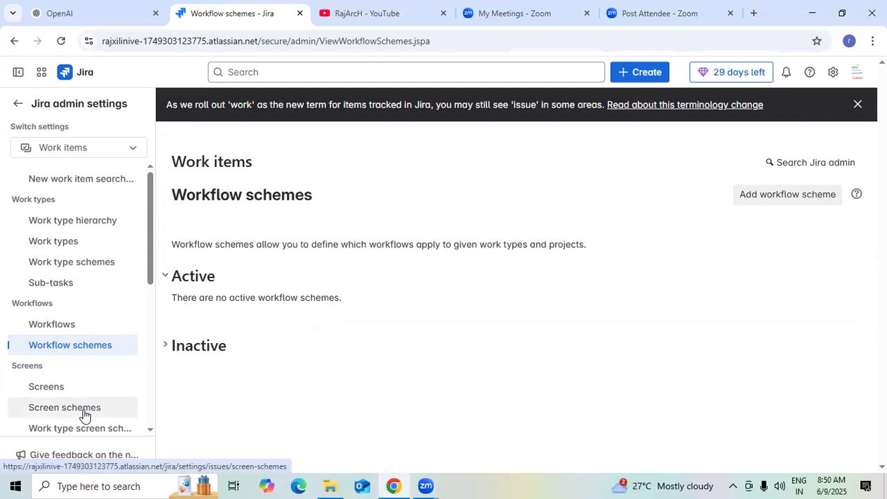
click(83, 410)
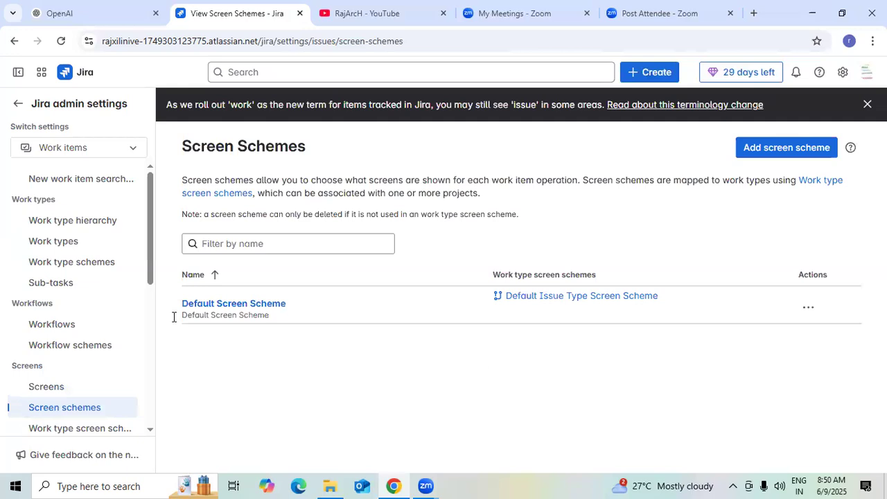
click(67, 352)
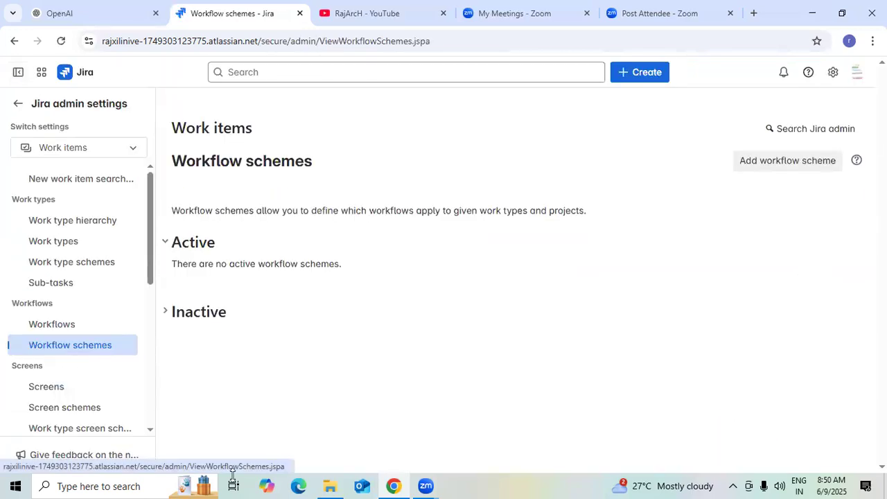
click(166, 280)
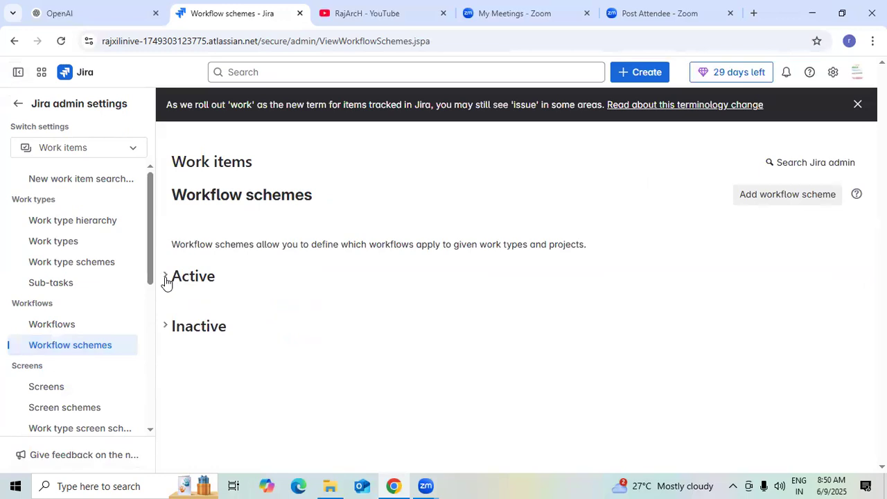
click(166, 281)
click(166, 280)
- Leave the admin settings, reopen the workflow schemes under the work items settings, and dismiss the terminology change banner
click(15, 104)
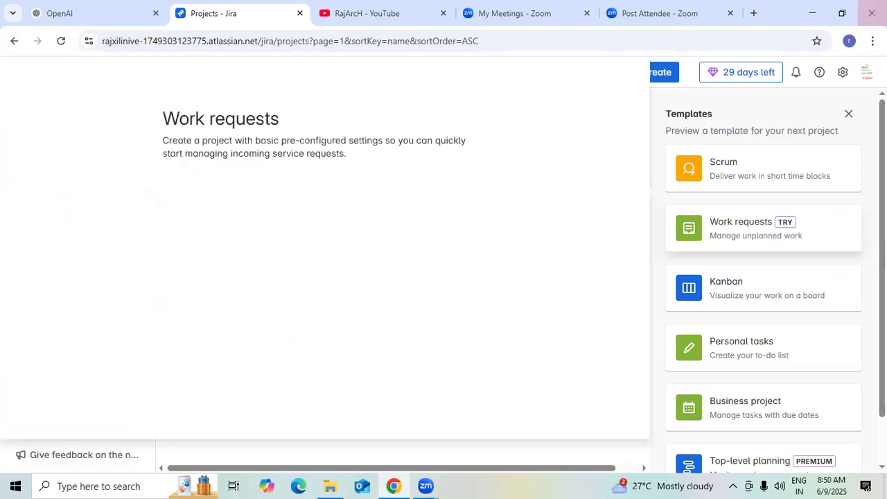
click(843, 72)
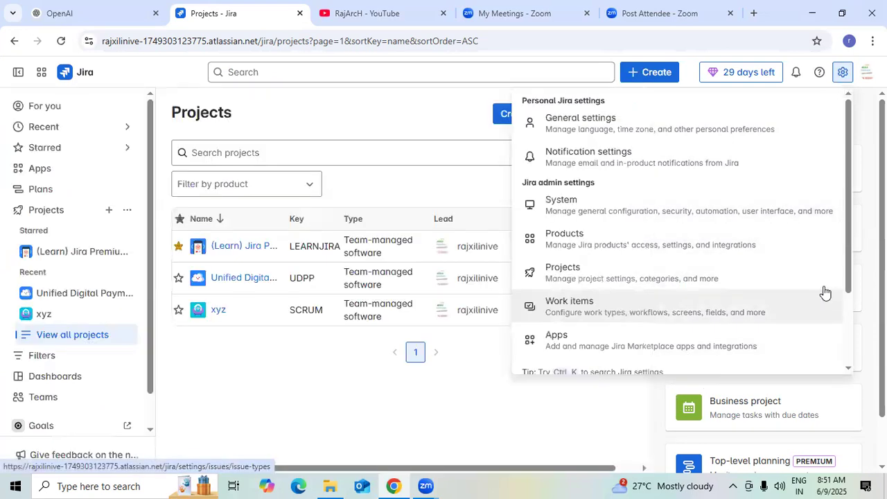
drag(845, 277, 840, 352)
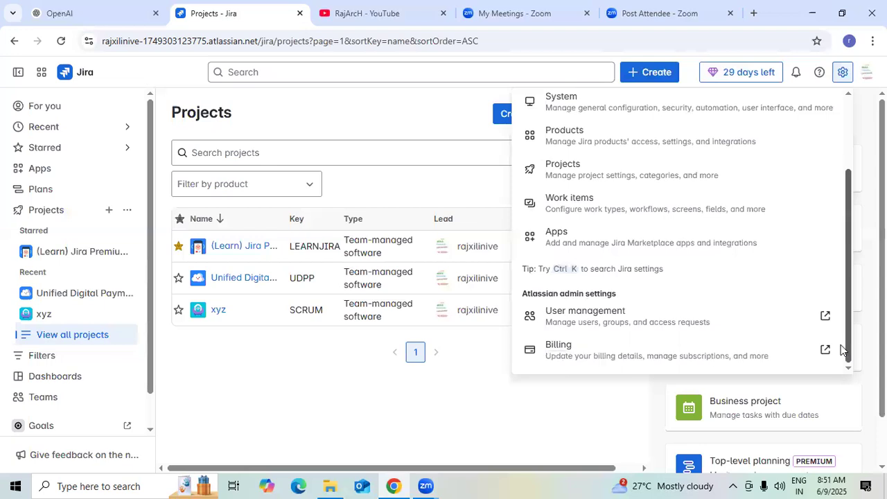
click(596, 201)
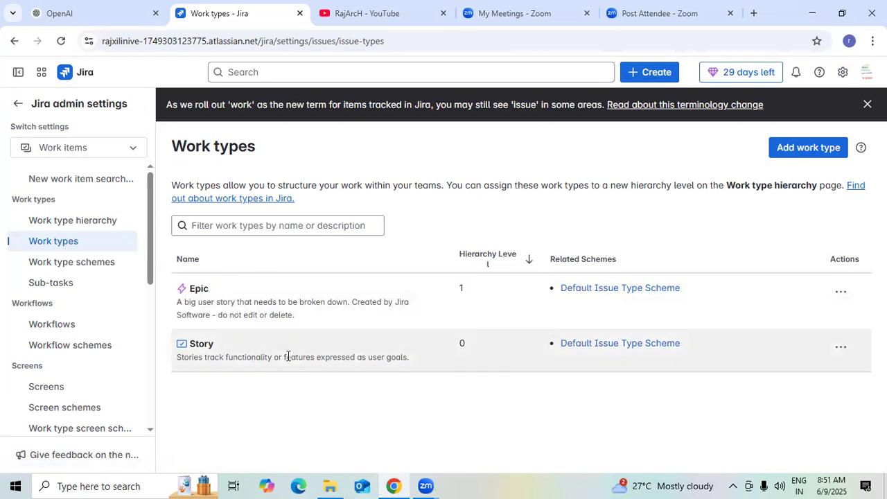
click(76, 263)
click(99, 347)
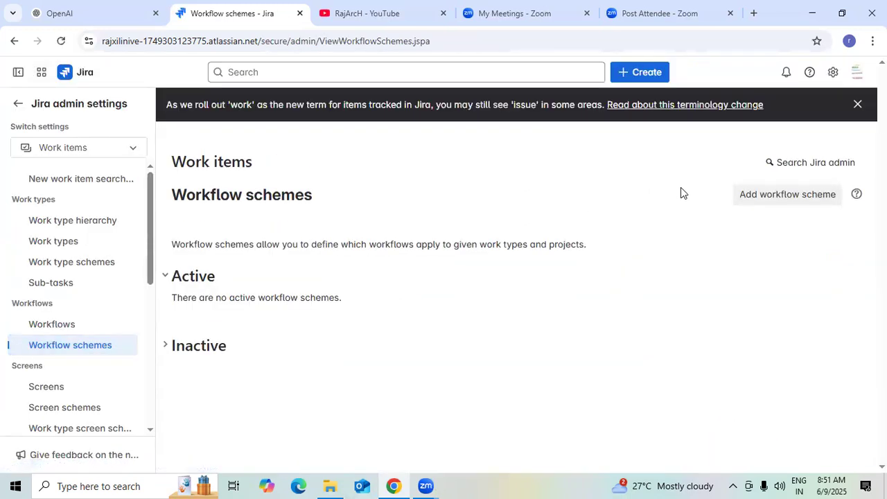
click(857, 105)
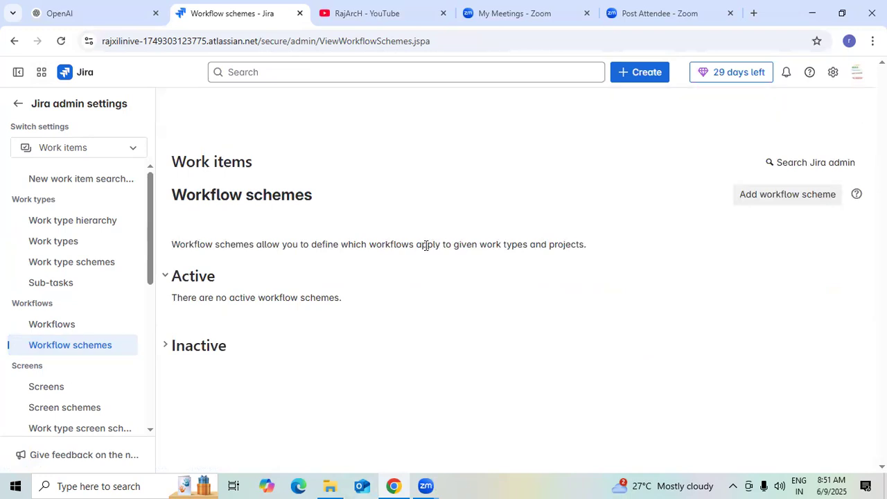